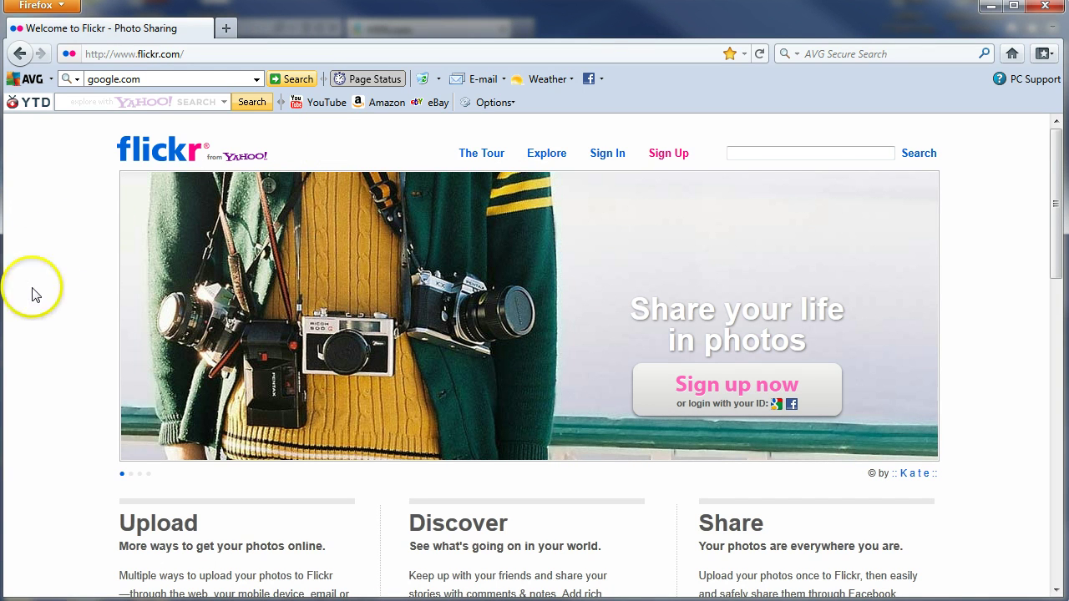
# Expand the Firefox menu's Bookmarks submenu to list saved bookmarks, including the Flickr entry.
pyautogui.click(67, 12)
pyautogui.moveTo(261, 26)
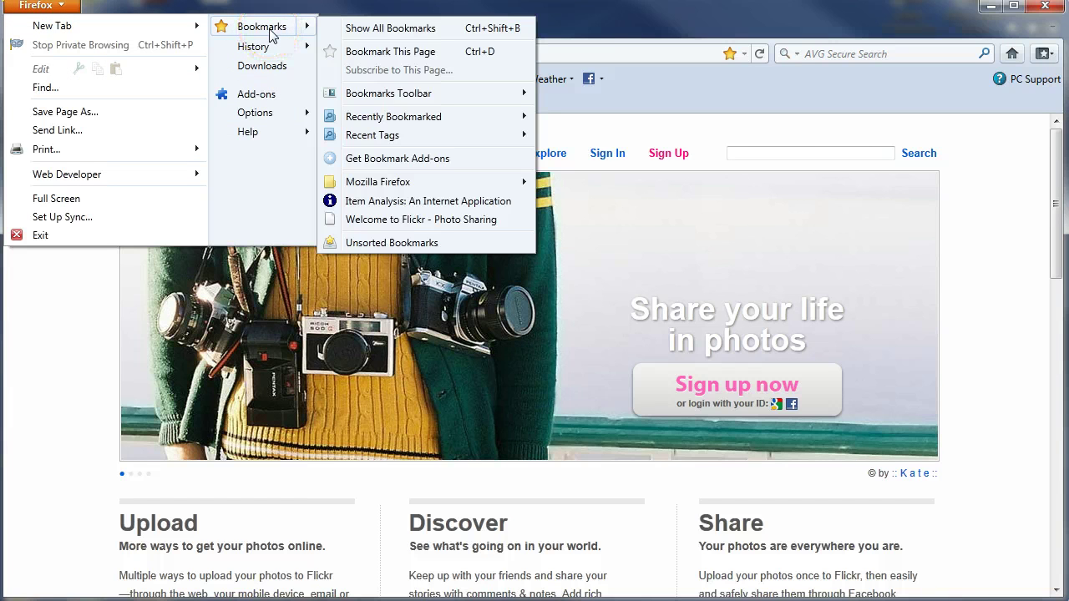
# Open the Show All Bookmarks Library, resize and reposition it, and show its Import and Backup options.
pyautogui.click(432, 31)
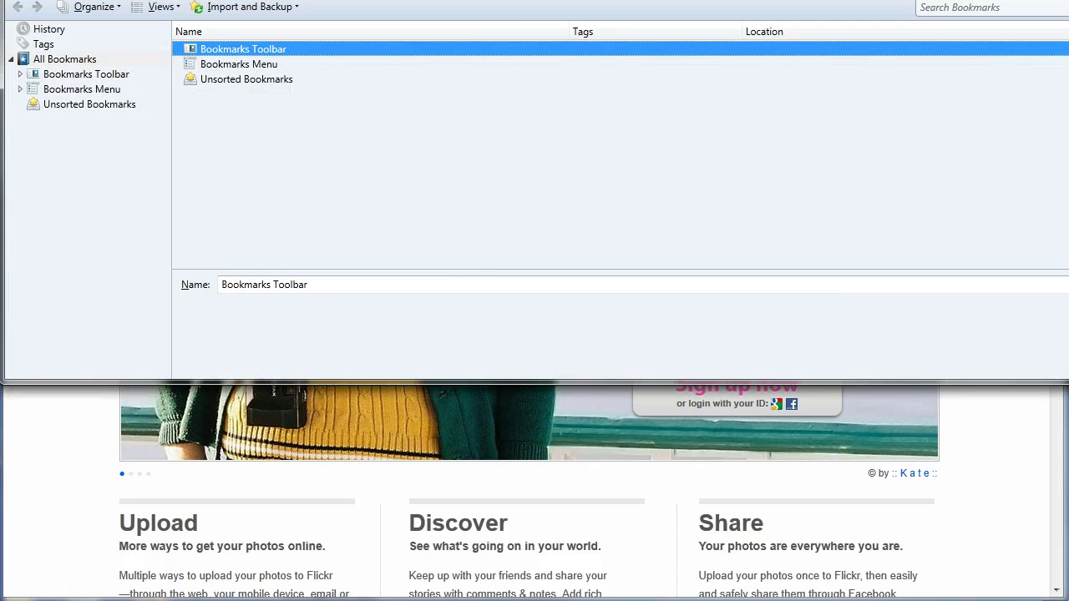
pyautogui.moveTo(1068, 0); pyautogui.dragTo(988, 16)
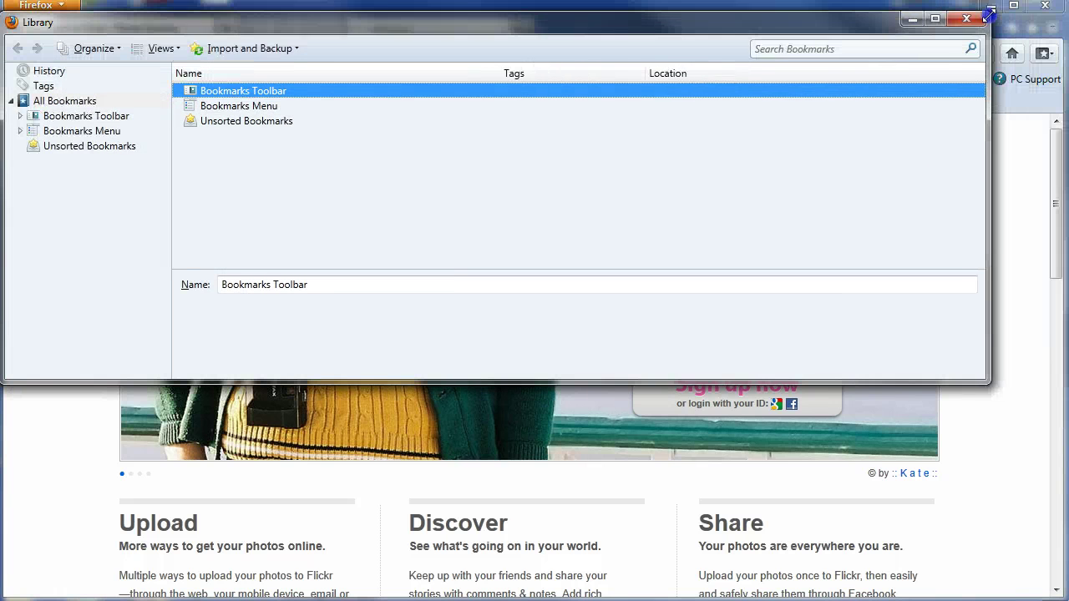
pyautogui.moveTo(431, 31); pyautogui.dragTo(452, 41)
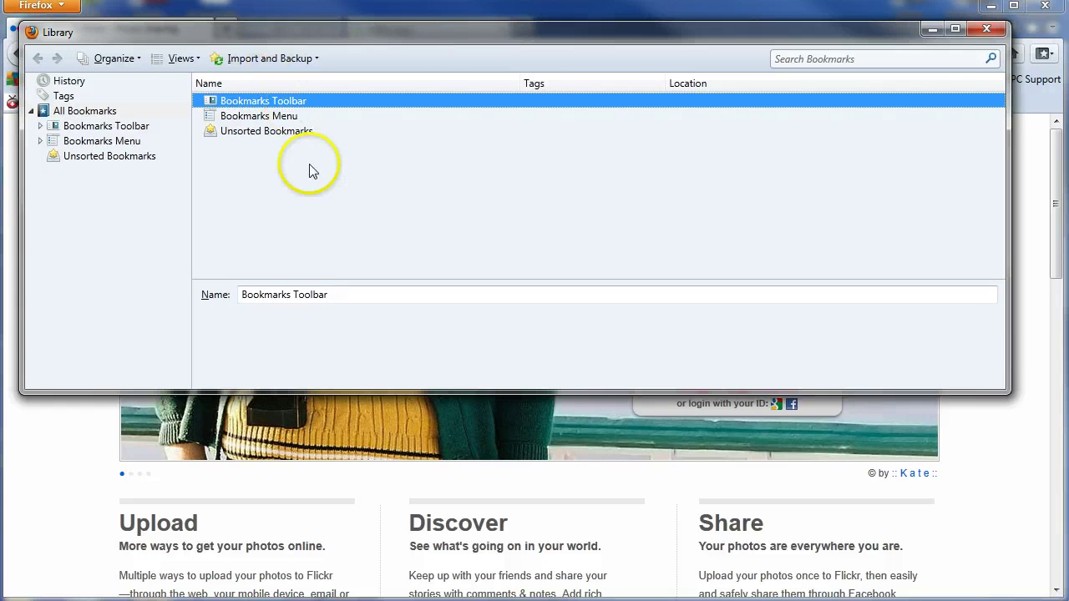
pyautogui.click(316, 60)
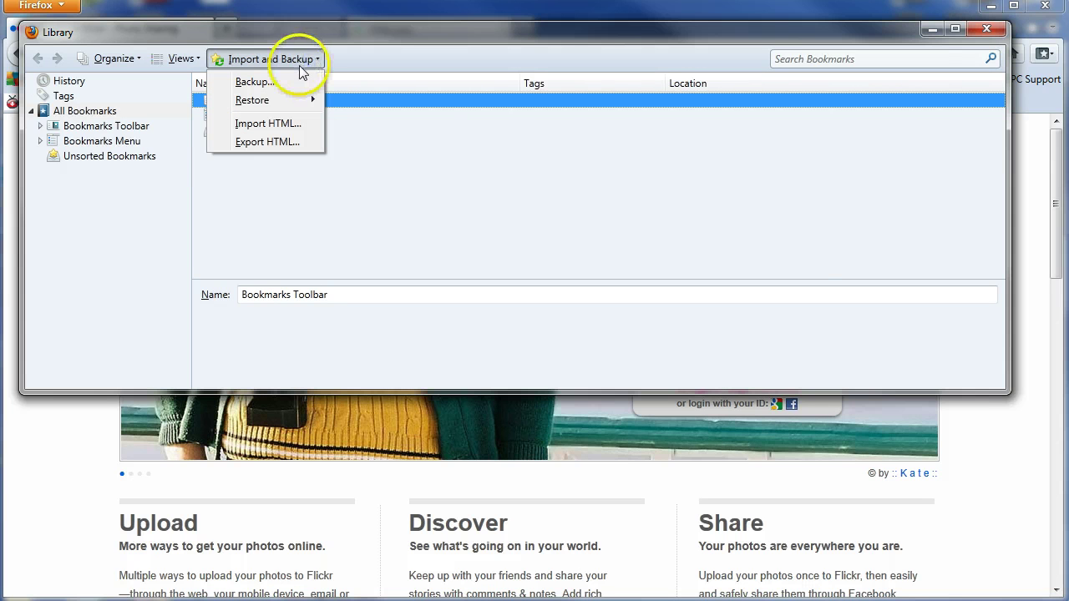
# Export the bookmarks as bookmarks.html to the Desktop, replacing the existing file.
pyautogui.click(290, 144)
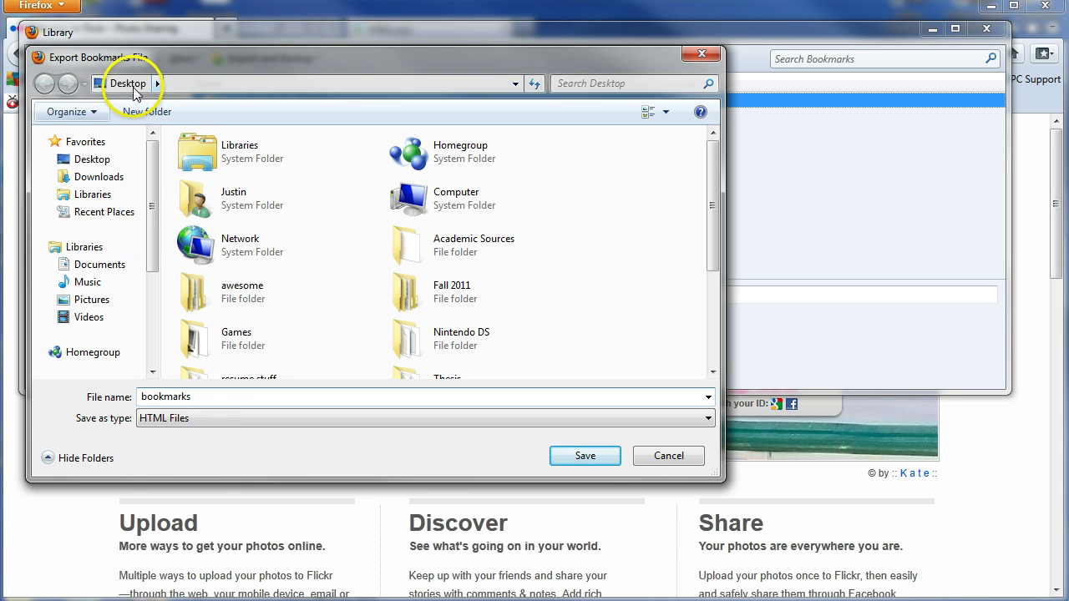
pyautogui.click(102, 167)
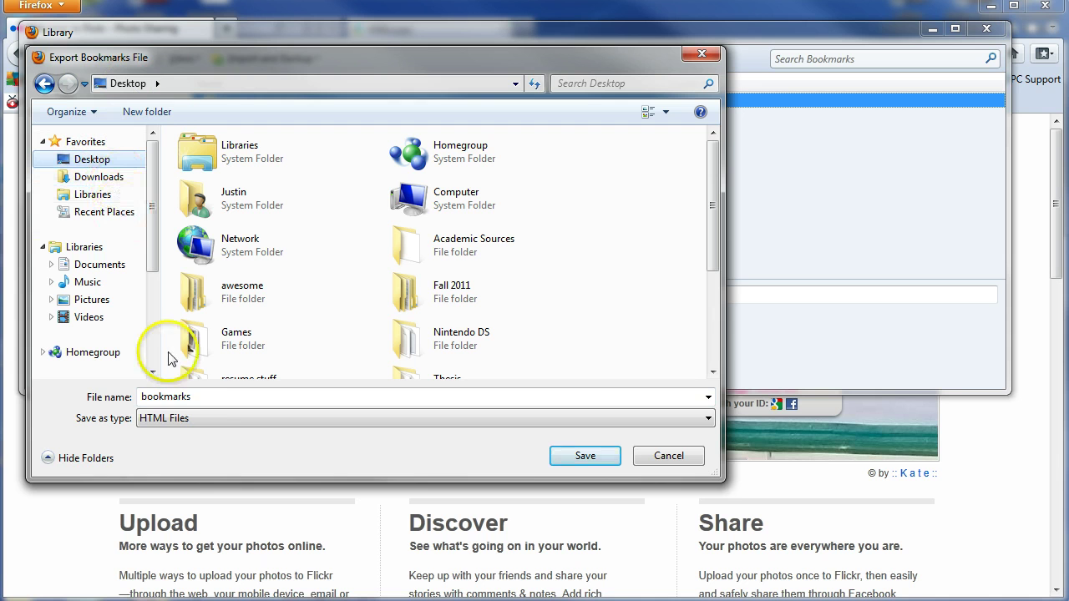
pyautogui.doubleClick(163, 397)
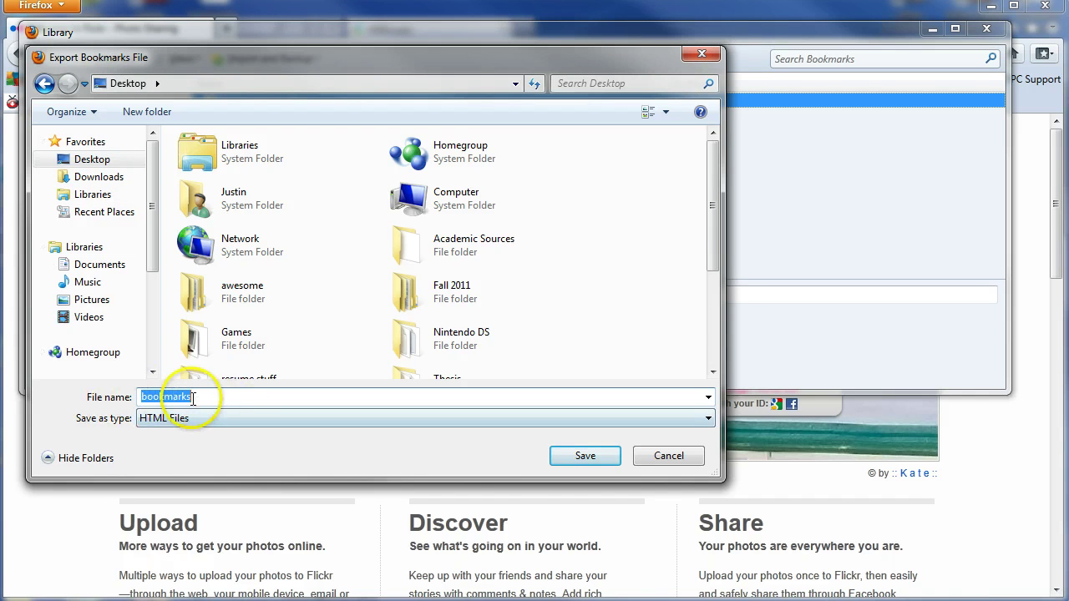
pyautogui.click(600, 457)
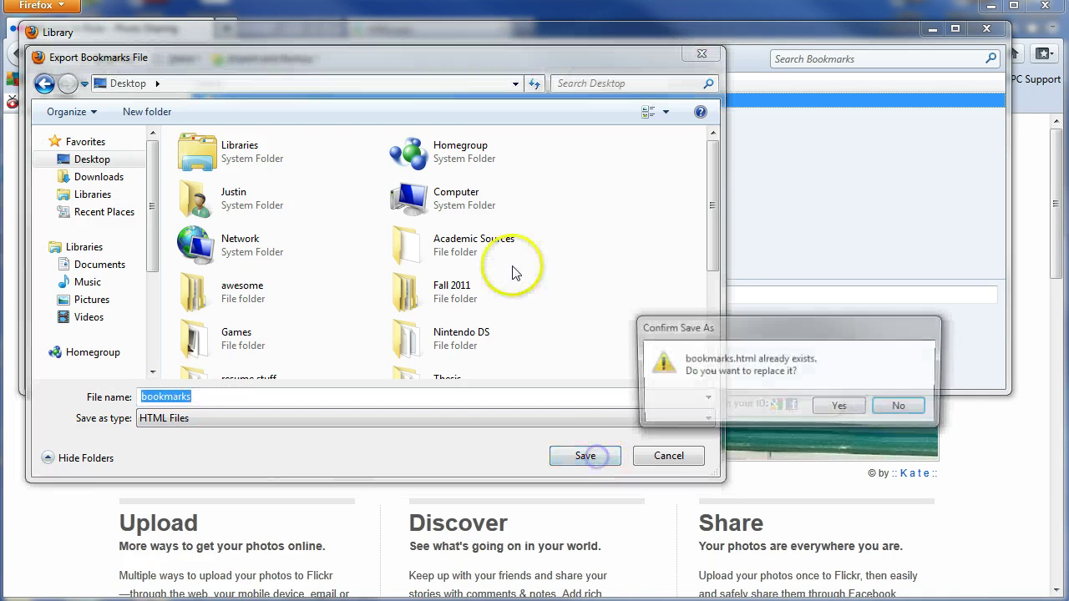
pyautogui.click(845, 410)
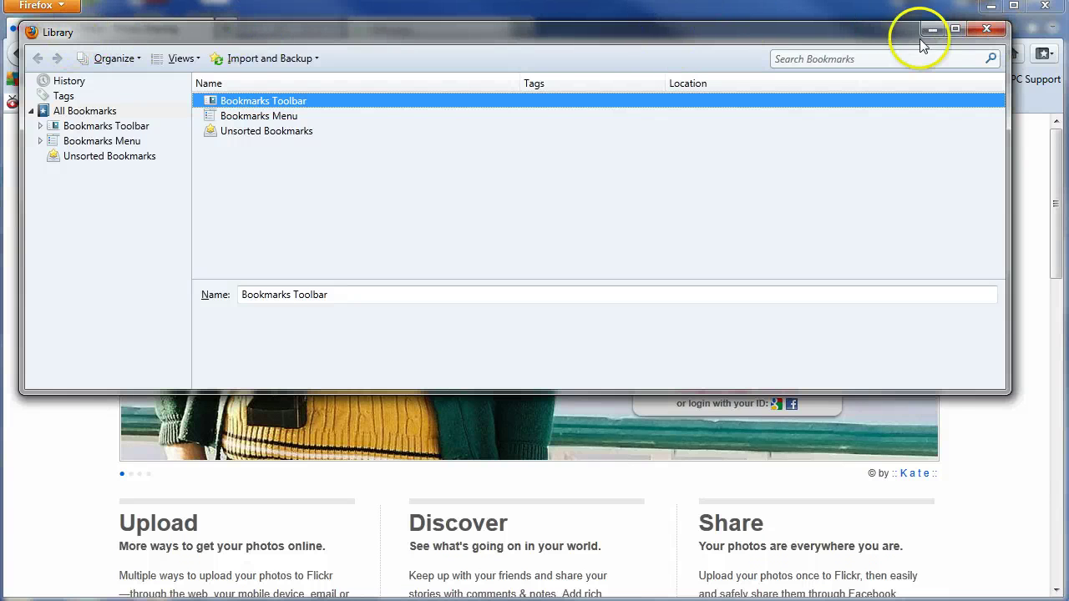
# Close the Firefox Library window and turn on Internet Explorer 9's Menu bar.
pyautogui.click(987, 30)
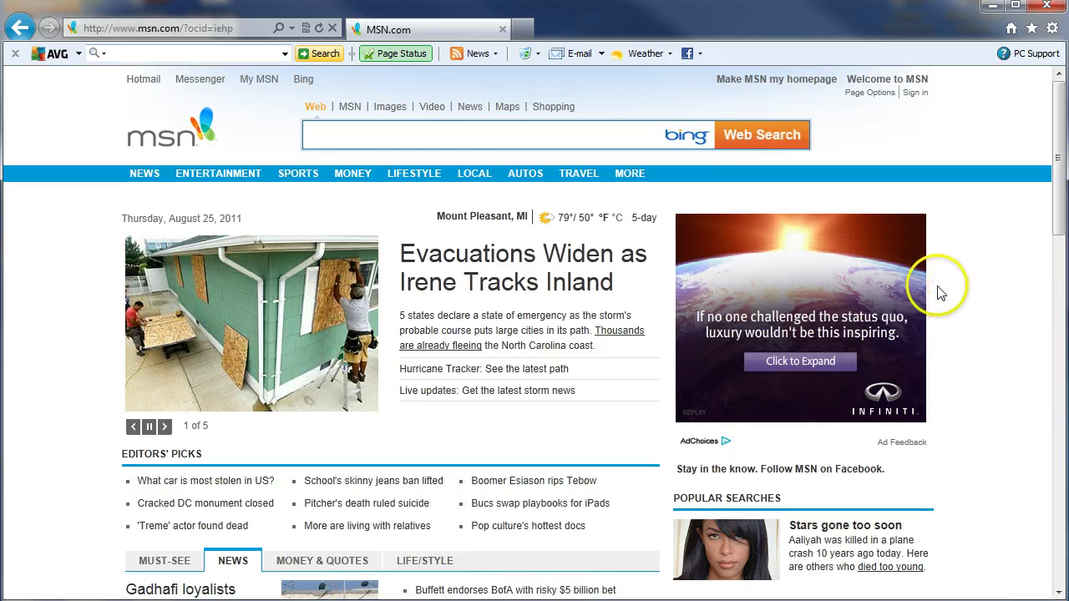
pyautogui.moveTo(521, 29)
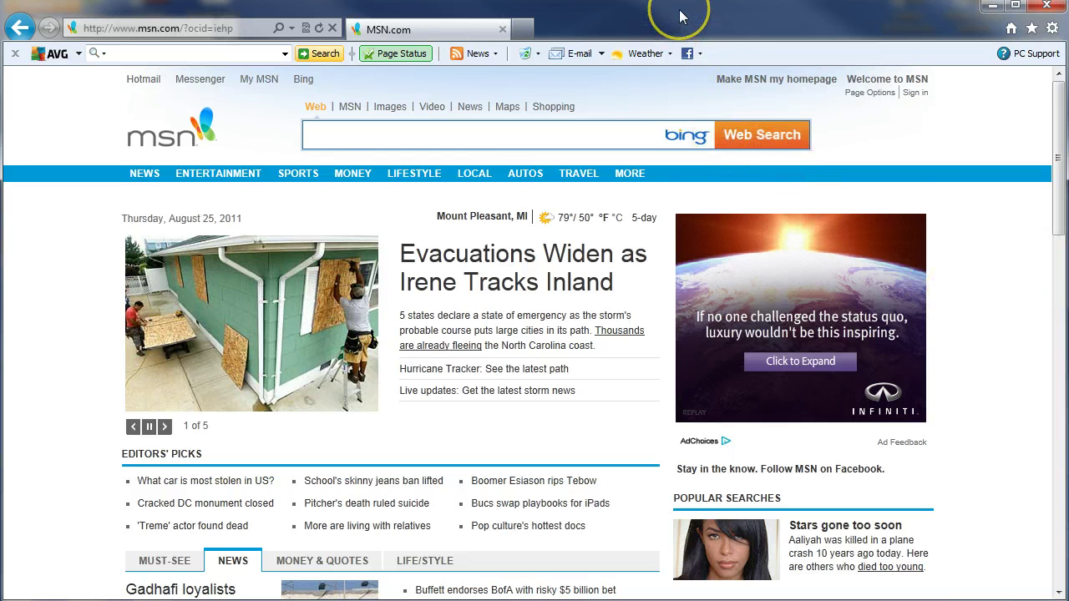
pyautogui.rightClick(681, 15)
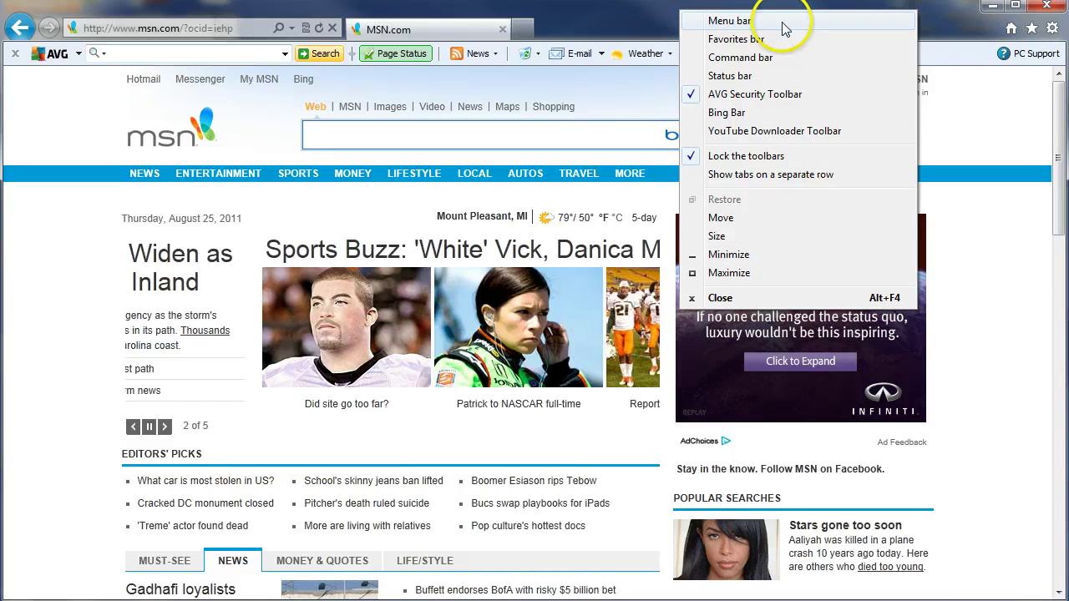
pyautogui.click(806, 25)
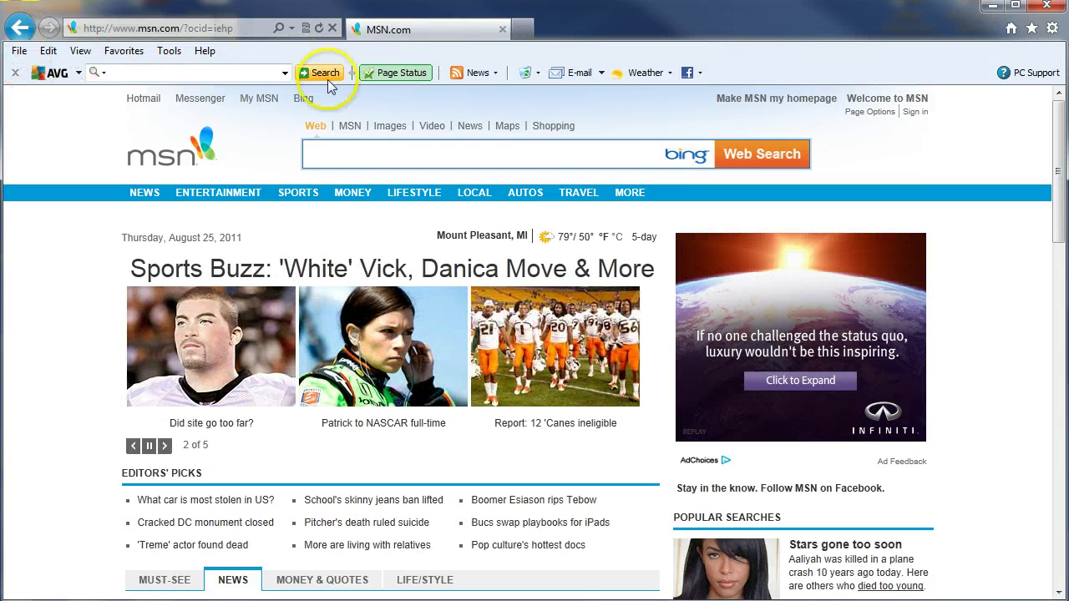
# Start IE9's Import/Export Settings wizard to import Favorites from a file.
pyautogui.click(19, 52)
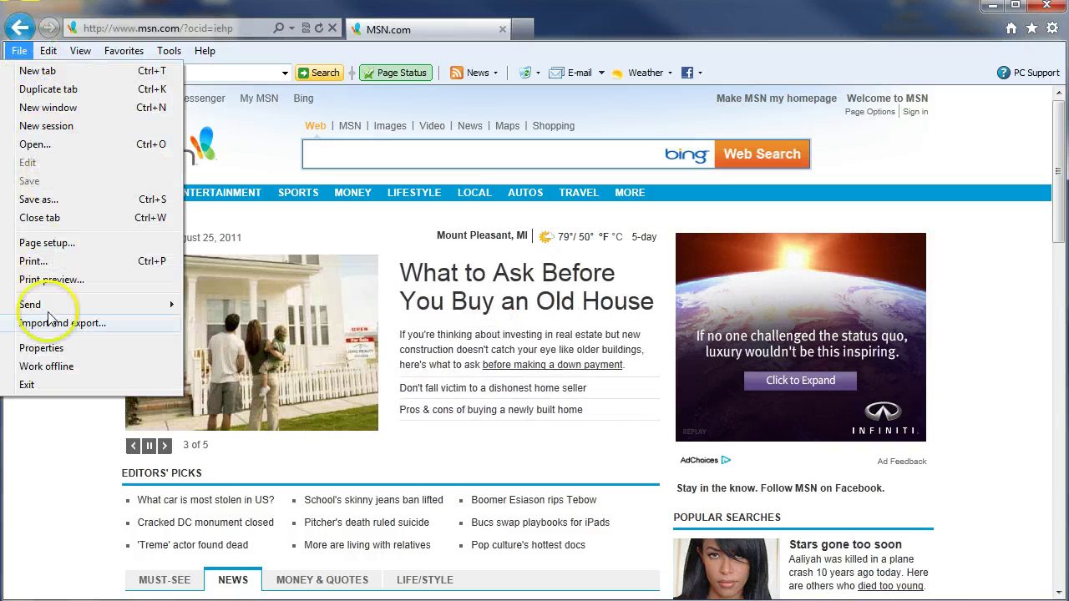
pyautogui.click(122, 327)
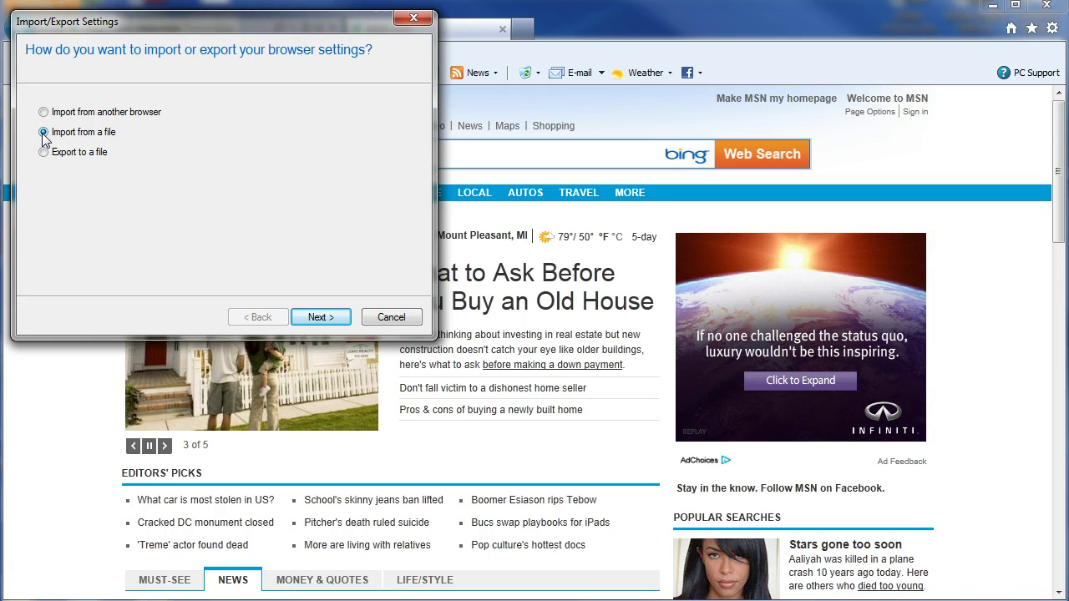
pyautogui.click(321, 317)
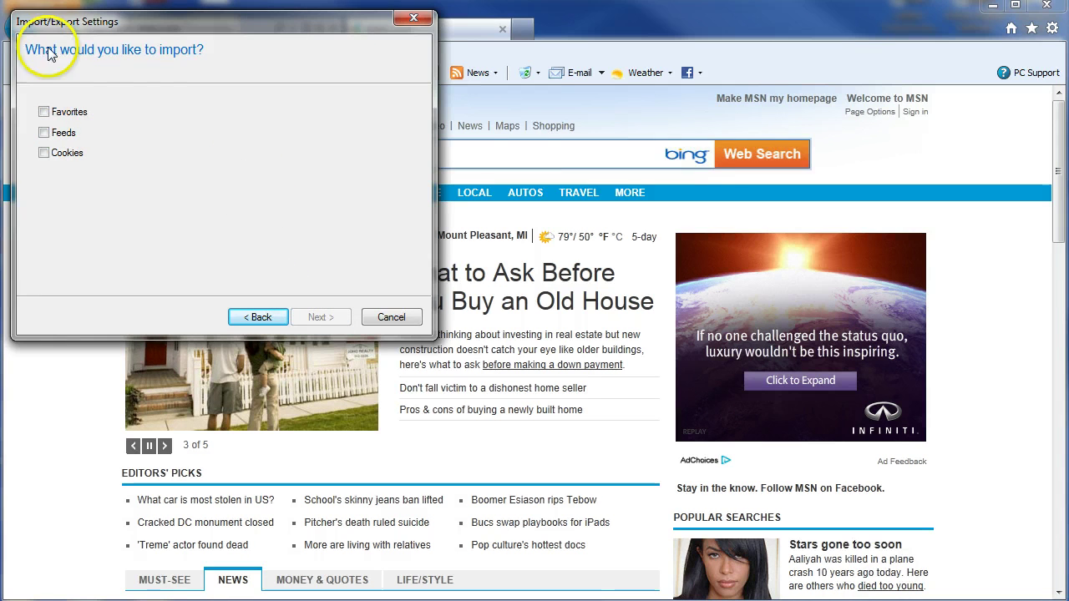
pyautogui.click(44, 112)
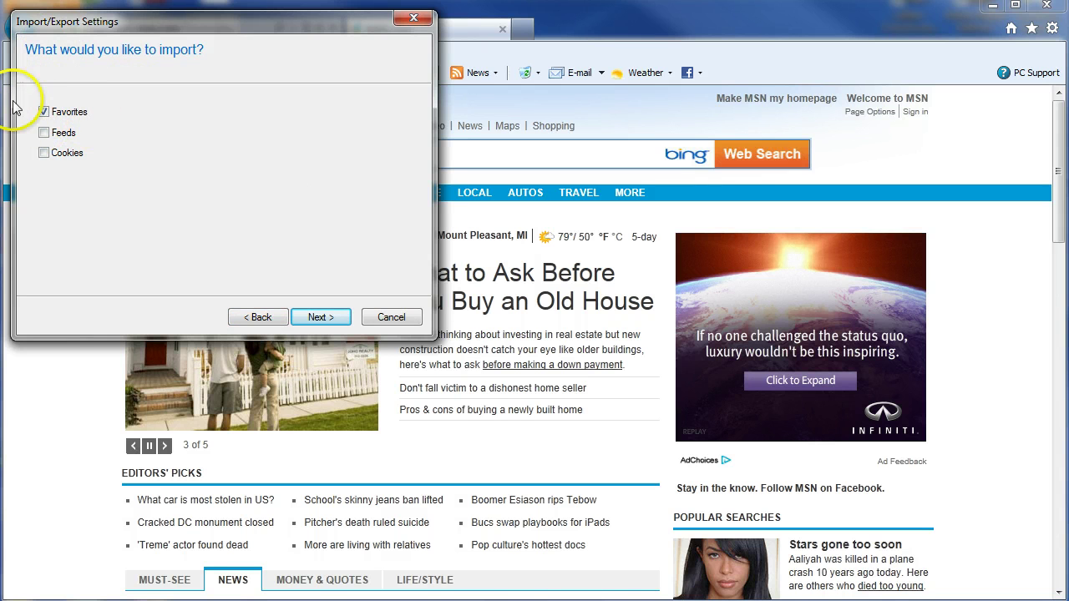
pyautogui.click(320, 317)
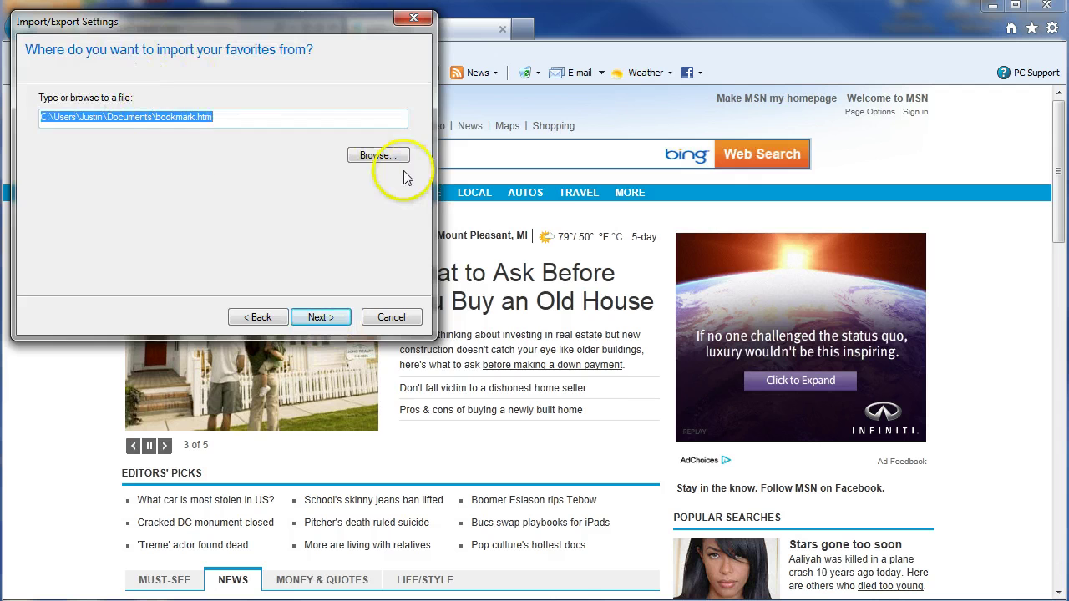
# Select bookmarks.html on the Desktop as the favorites file to import.
pyautogui.click(379, 158)
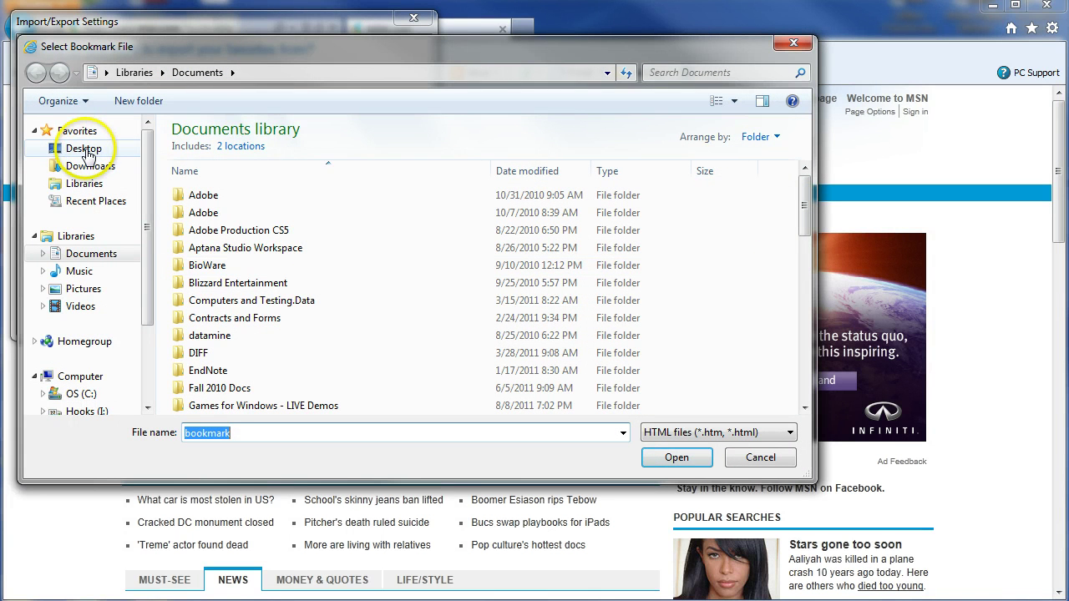
pyautogui.click(88, 148)
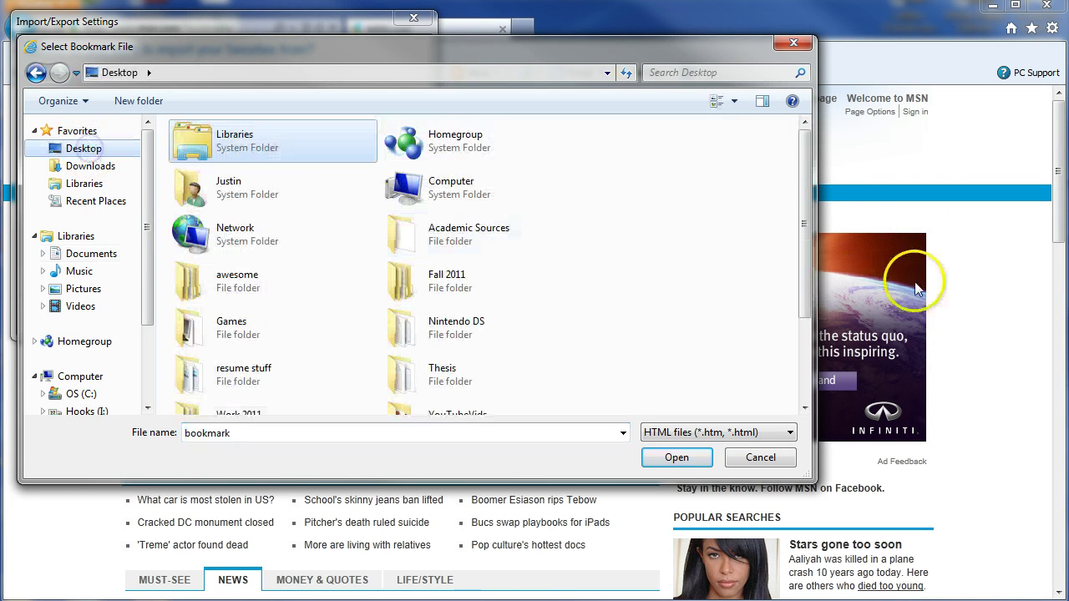
pyautogui.scroll(-3, 803, 250)
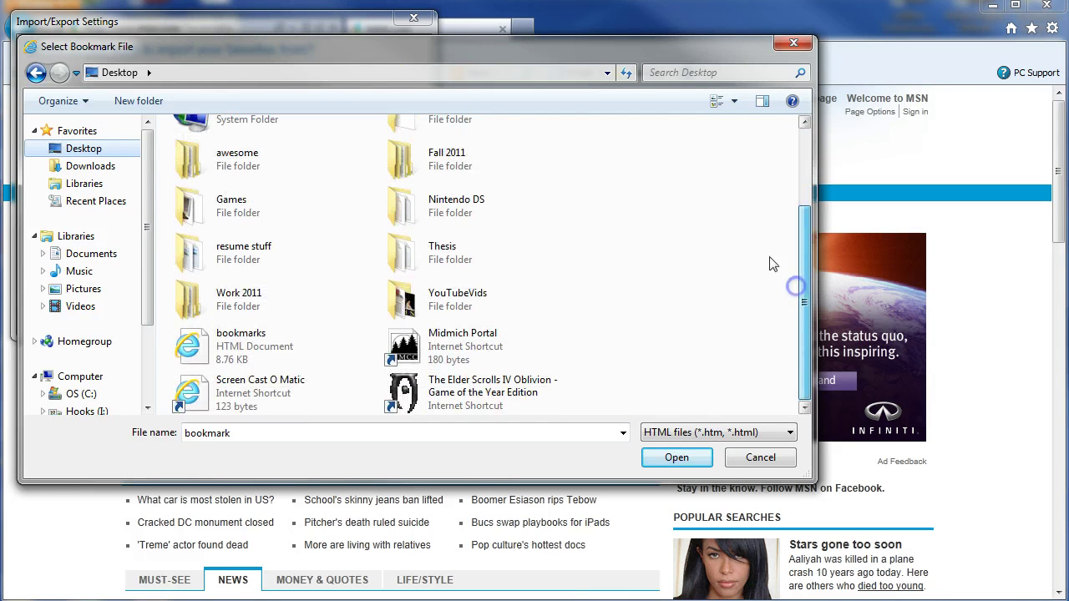
pyautogui.doubleClick(284, 352)
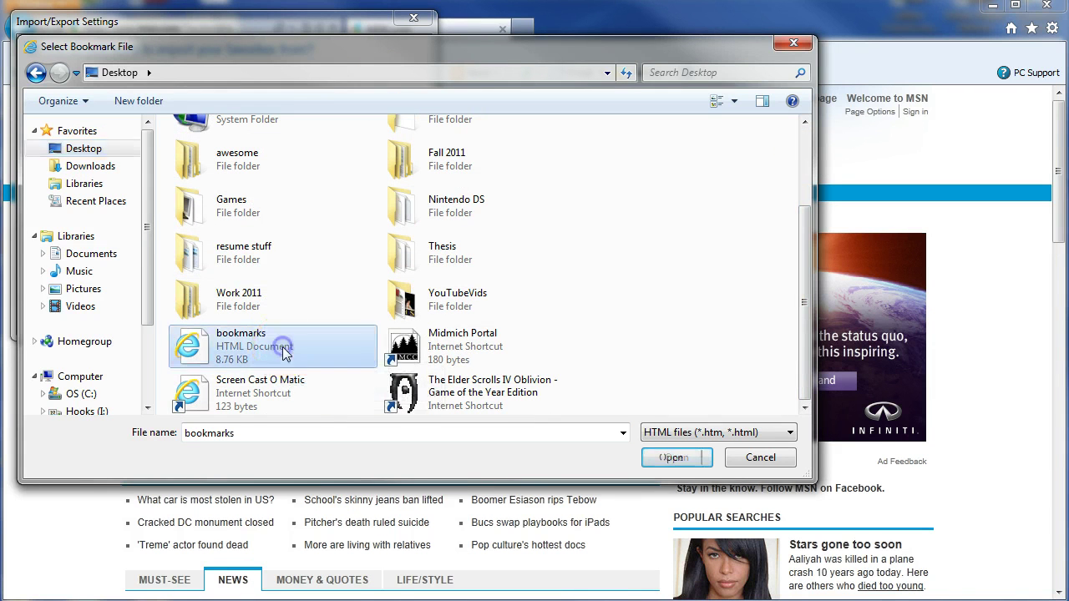
pyautogui.click(674, 458)
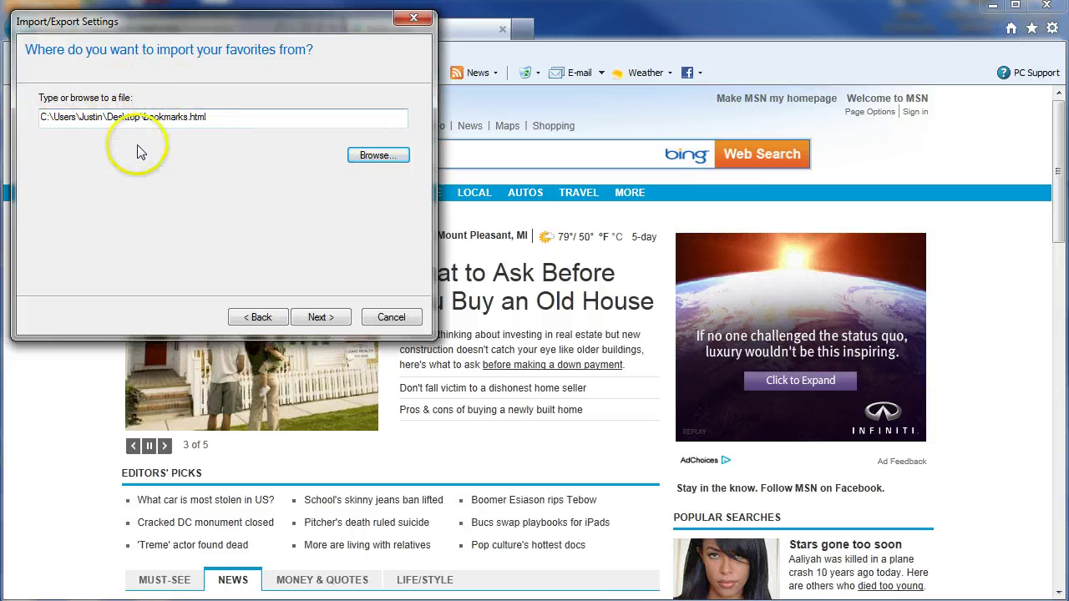
# Import the bookmarks into the top-level Favorites folder as the destination.
pyautogui.click(321, 318)
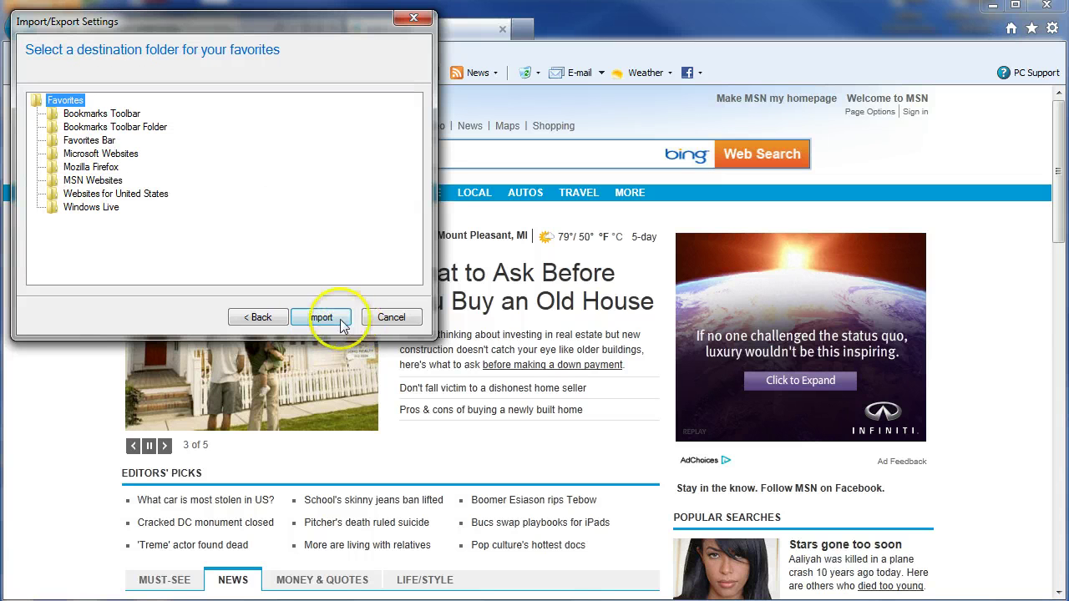
pyautogui.click(100, 113)
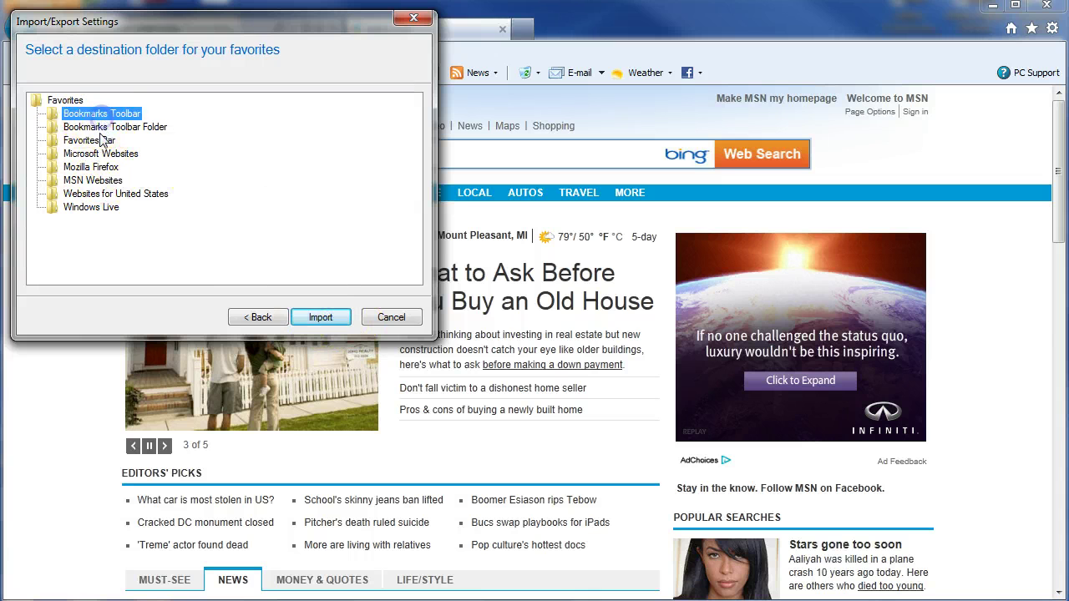
pyautogui.click(89, 140)
pyautogui.click(92, 167)
pyautogui.click(107, 193)
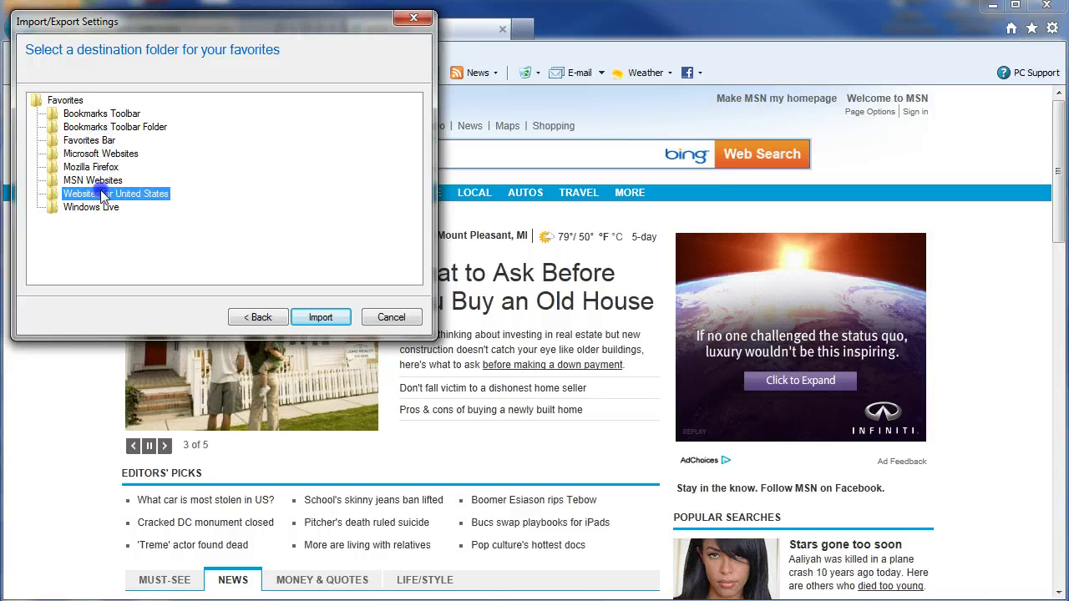
pyautogui.click(107, 208)
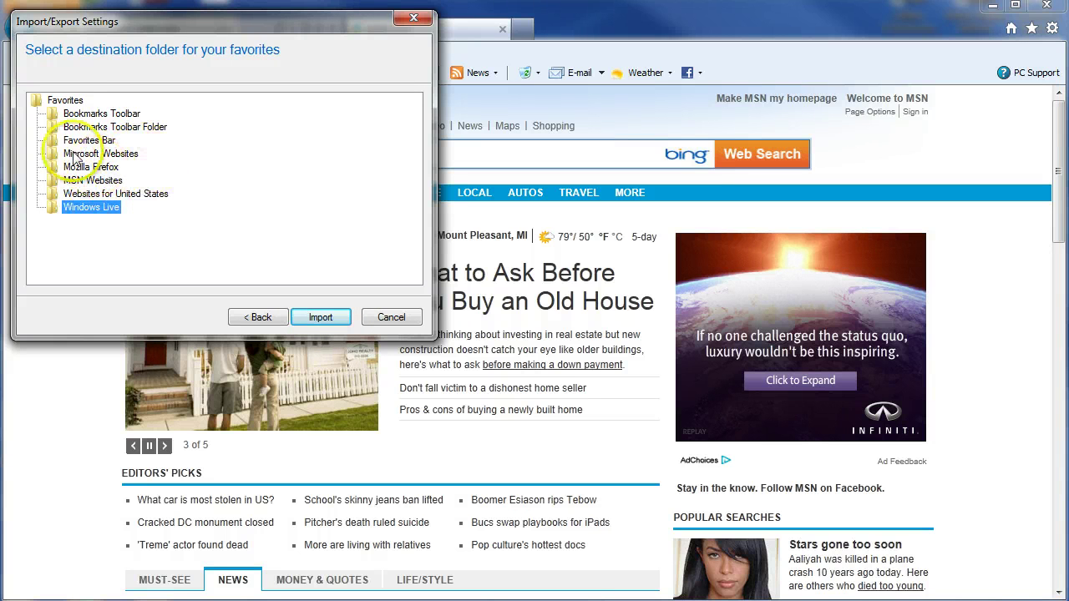
pyautogui.click(53, 101)
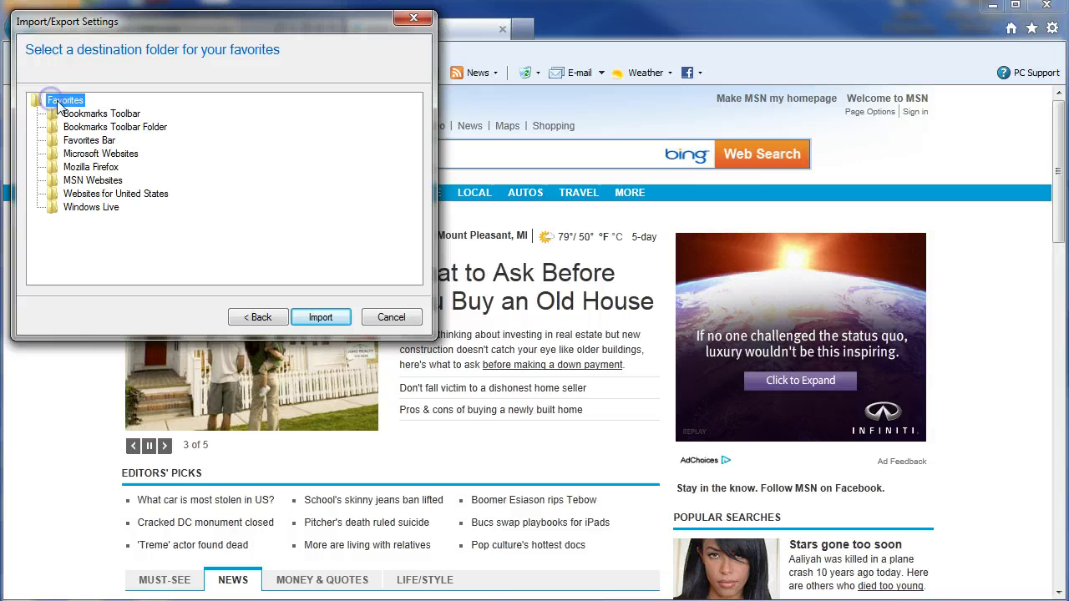
pyautogui.click(322, 318)
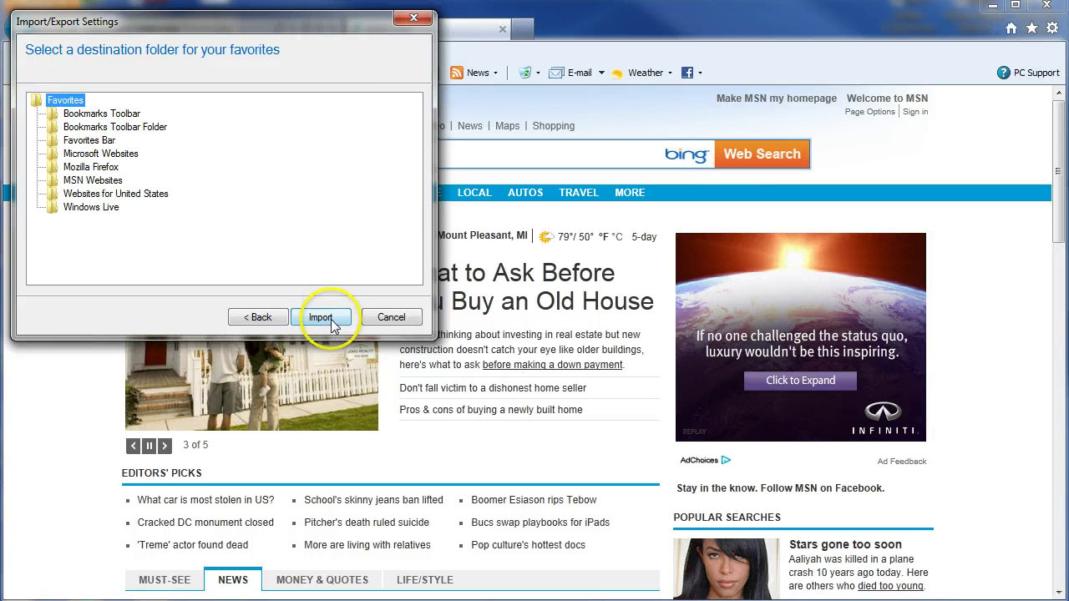
pyautogui.click(332, 323)
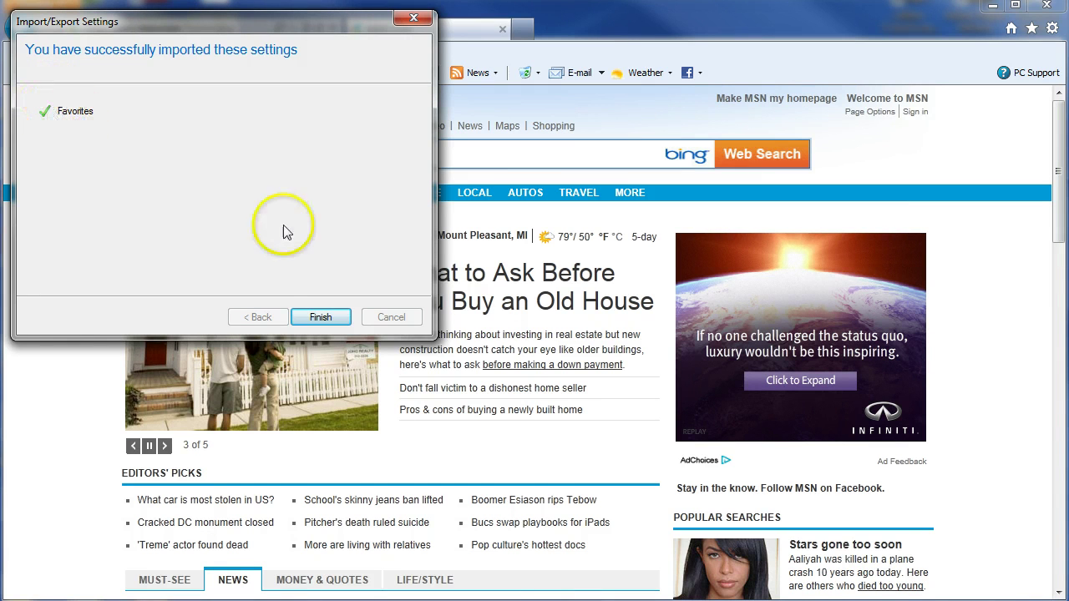
# Finish the wizard and open Favorites to verify the imported Firefox bookmark folders.
pyautogui.click(323, 318)
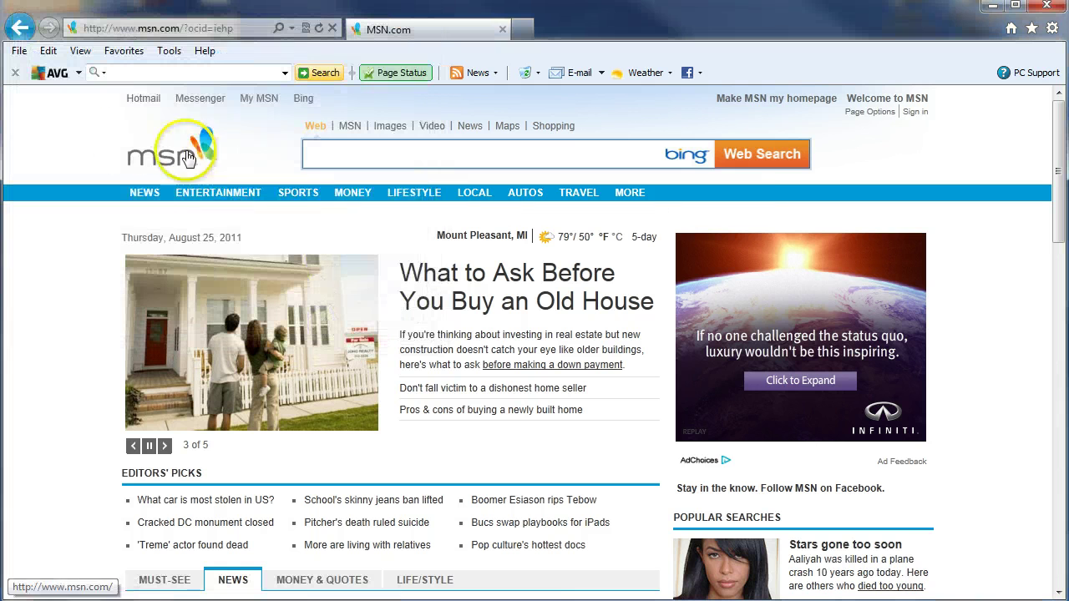
pyautogui.click(130, 51)
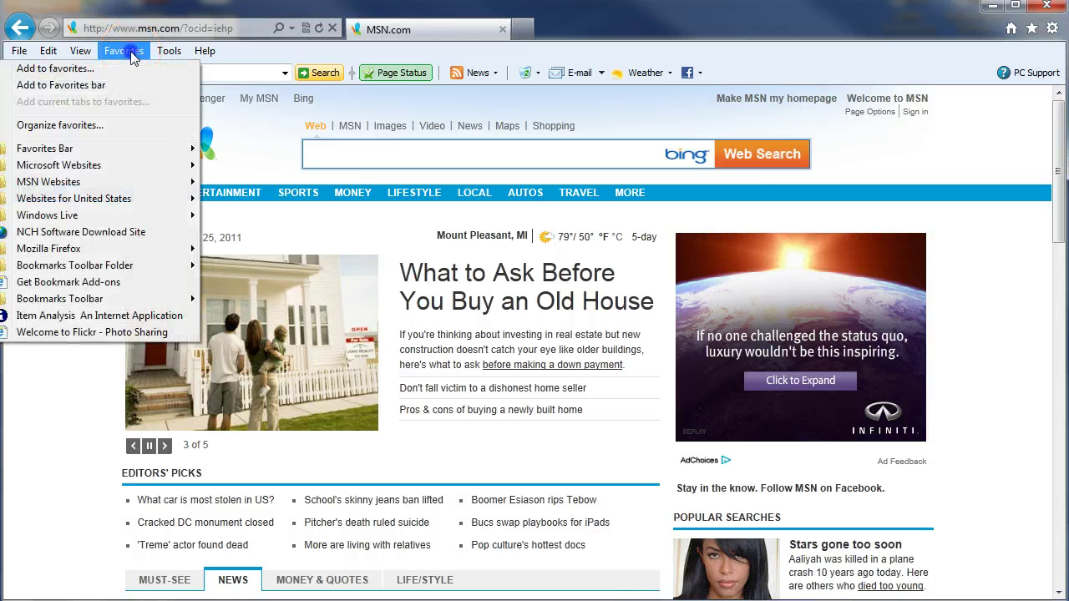